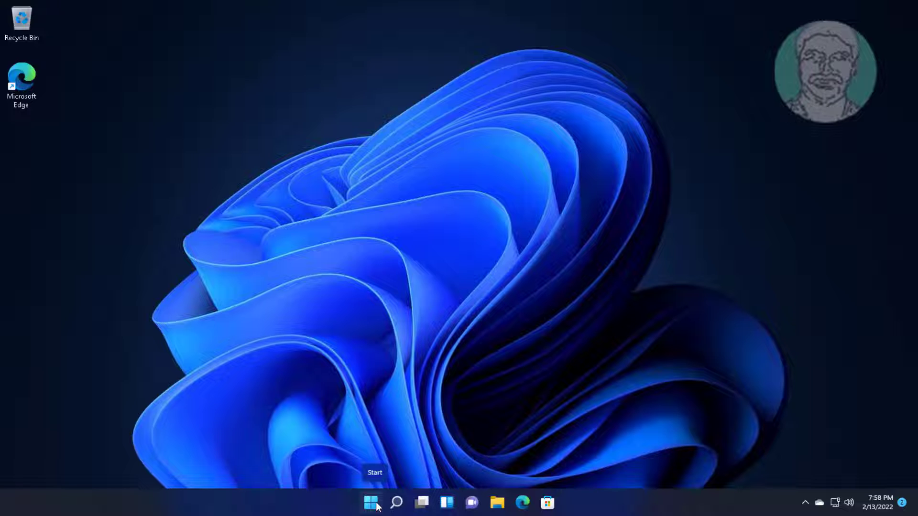
Open Task Manager, restart the Windows Explorer process, and close Task Manager
{"action": "right_click", "coordinate": [376, 506]}
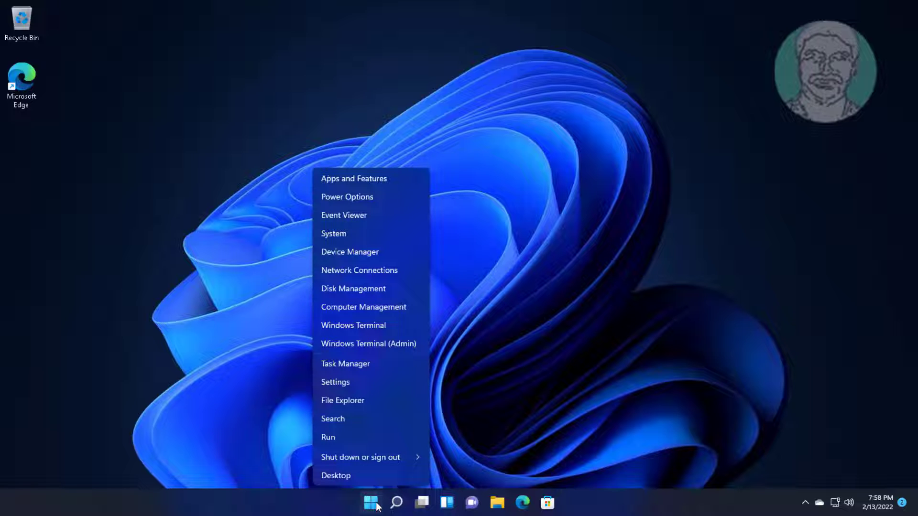
{"action": "left_click", "coordinate": [353, 366]}
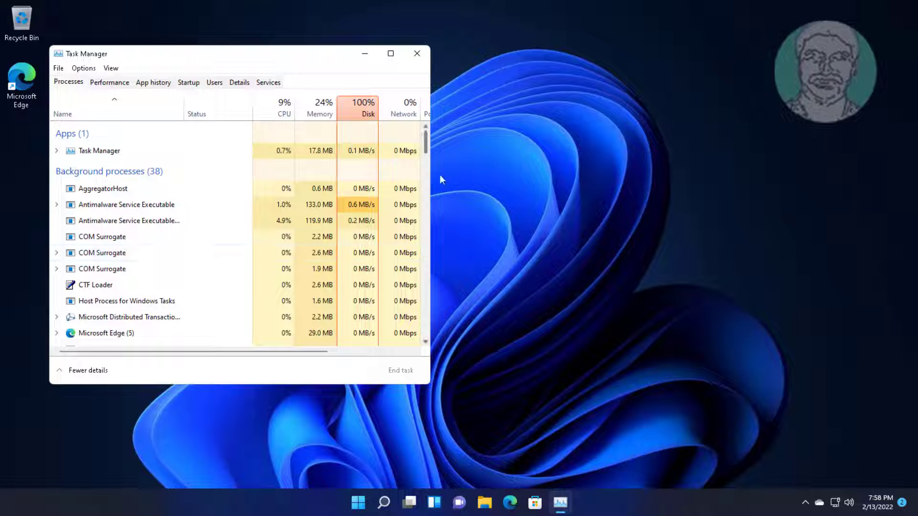
{"action": "left_click_drag", "start_coordinate": [425, 145], "coordinate": [429, 338]}
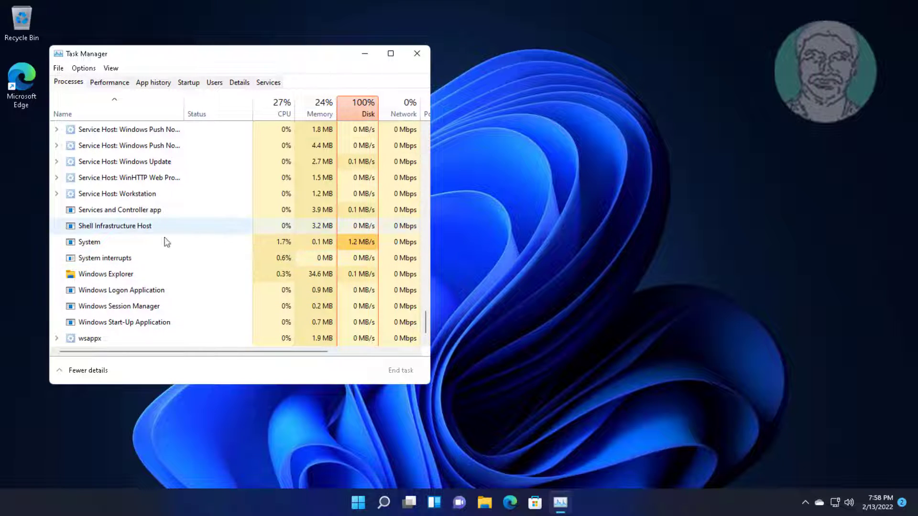
{"action": "left_click", "coordinate": [160, 290]}
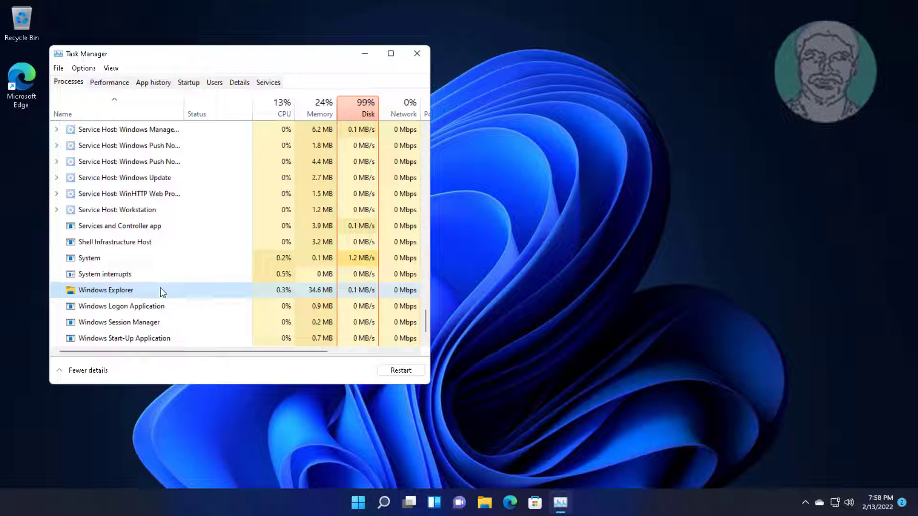
{"action": "right_click", "coordinate": [160, 290]}
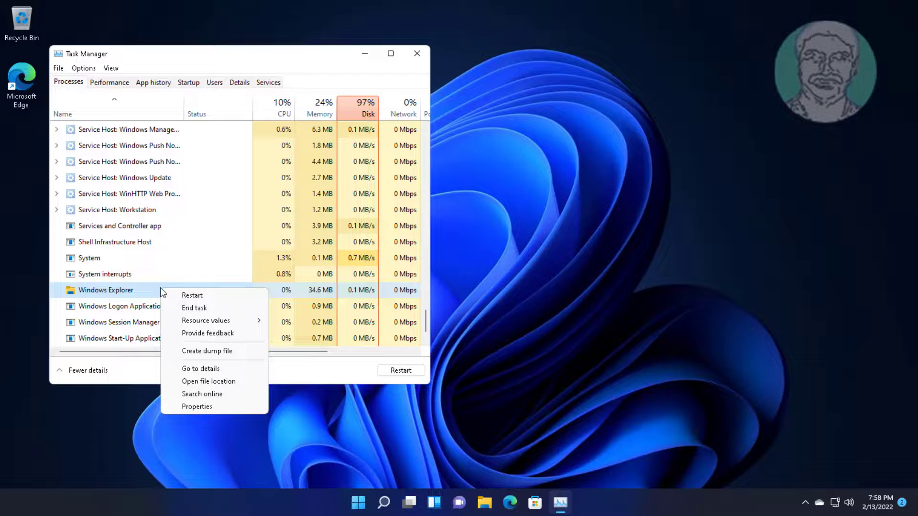
{"action": "left_click", "coordinate": [196, 296]}
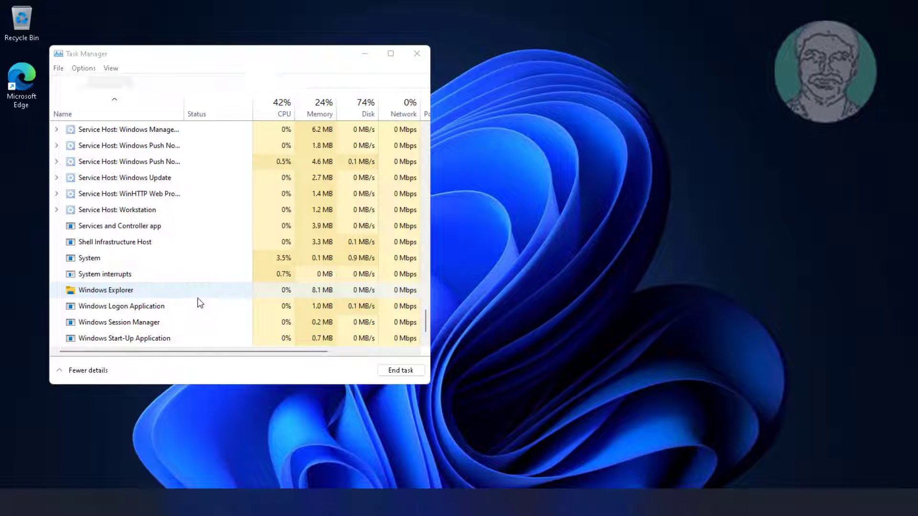
{"action": "left_click", "coordinate": [424, 55]}
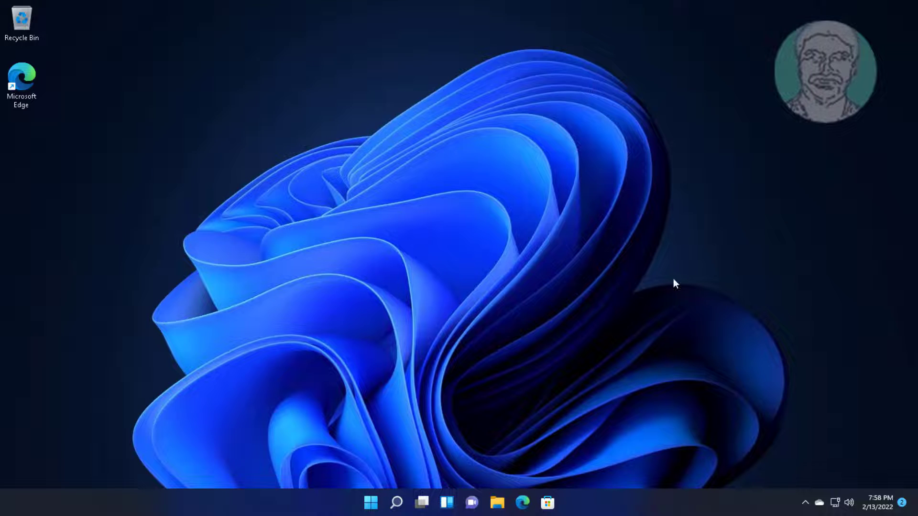
Search Windows for "services", open the Services app, and open the properties of the Windows Audio service
{"action": "left_click", "coordinate": [396, 500]}
{"action": "type", "text": "services"}
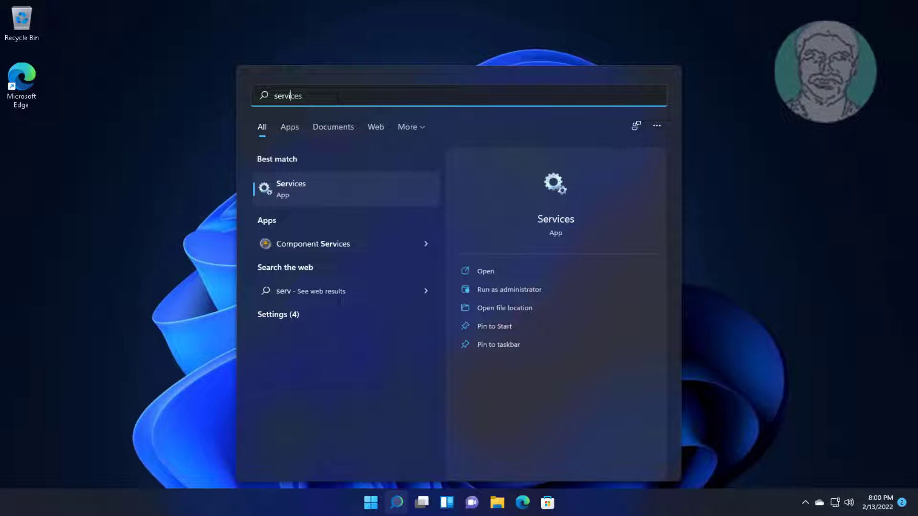
{"action": "left_click", "coordinate": [292, 187]}
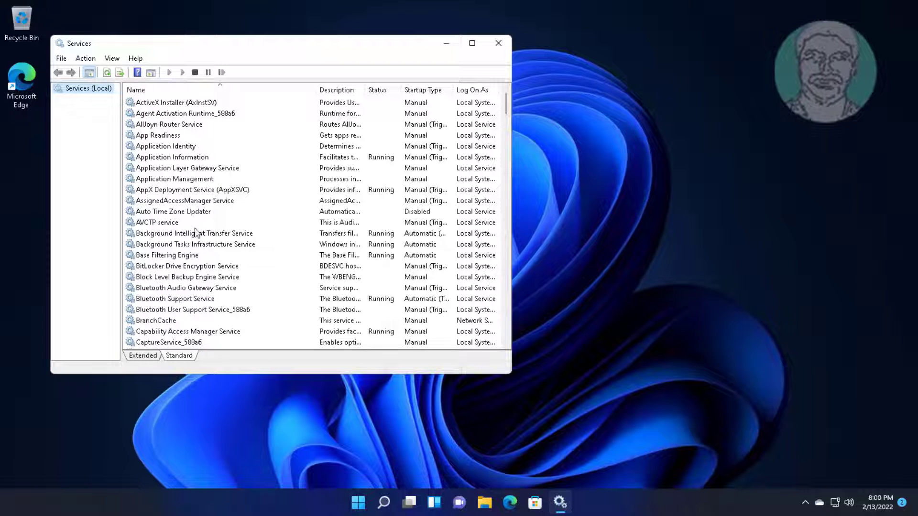
{"action": "key", "text": "w"}
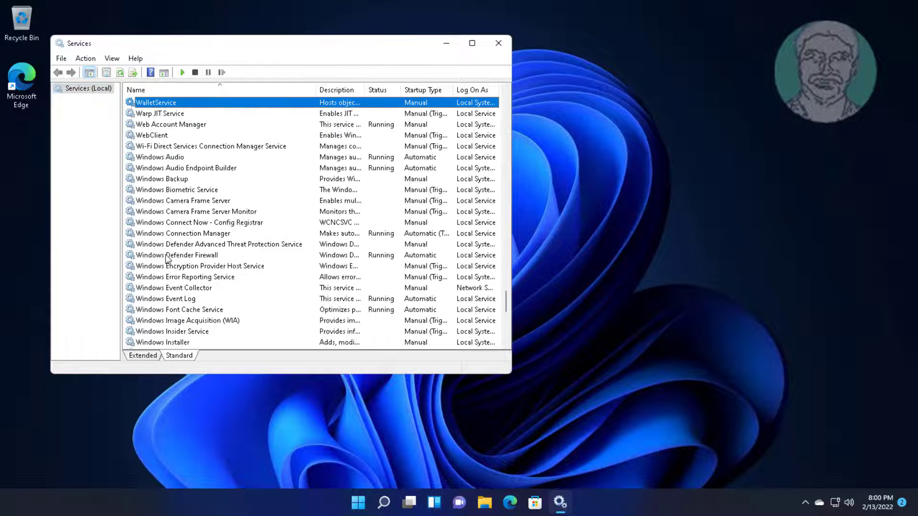
{"action": "left_click", "coordinate": [156, 158]}
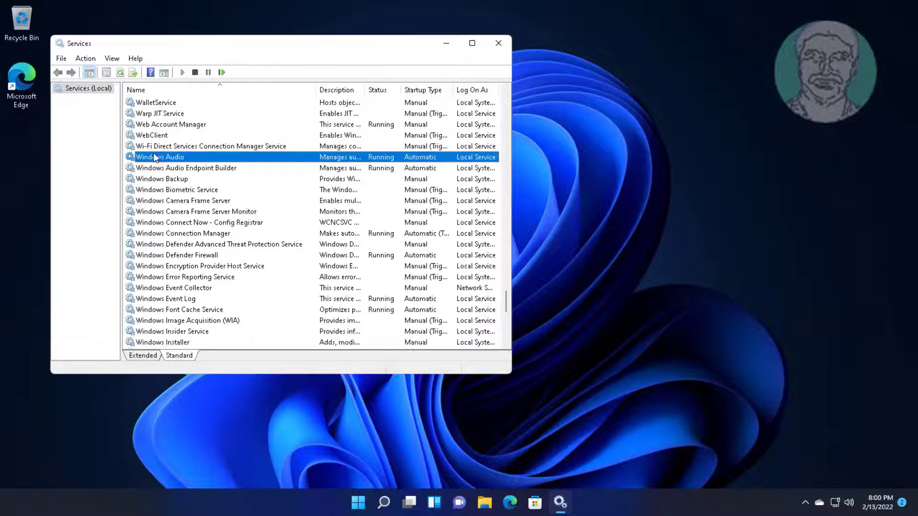
{"action": "double_click", "coordinate": [164, 158]}
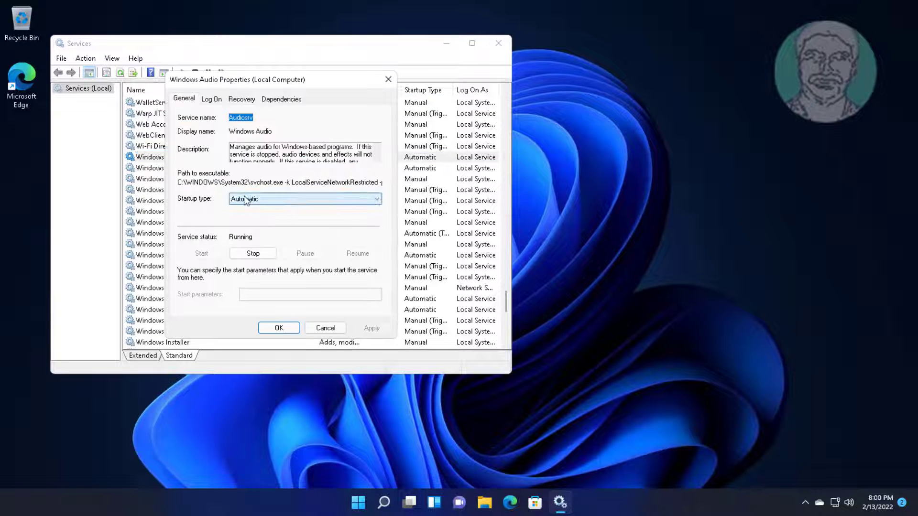
Apply the Automatic startup type to the Windows Audio service, restart the service, and close Services
{"action": "left_click", "coordinate": [293, 201]}
{"action": "left_click", "coordinate": [253, 208]}
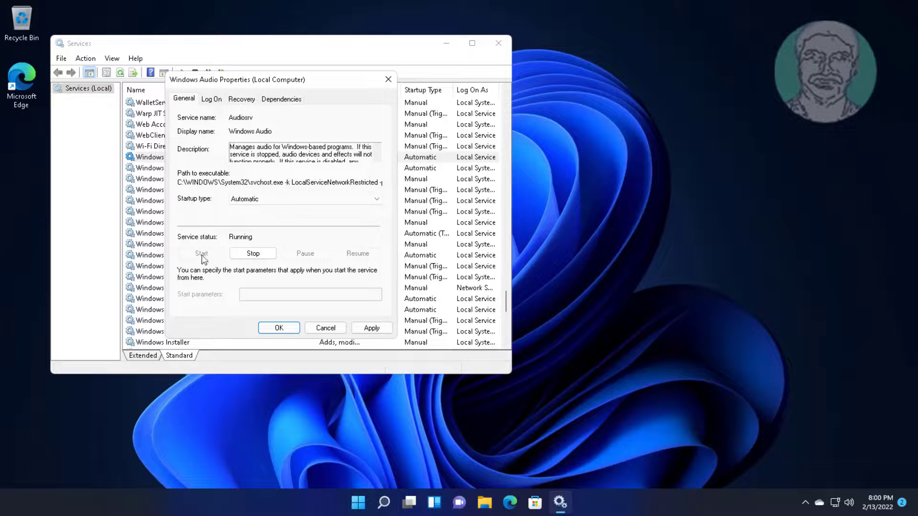
{"action": "left_click", "coordinate": [372, 328]}
{"action": "left_click", "coordinate": [280, 328]}
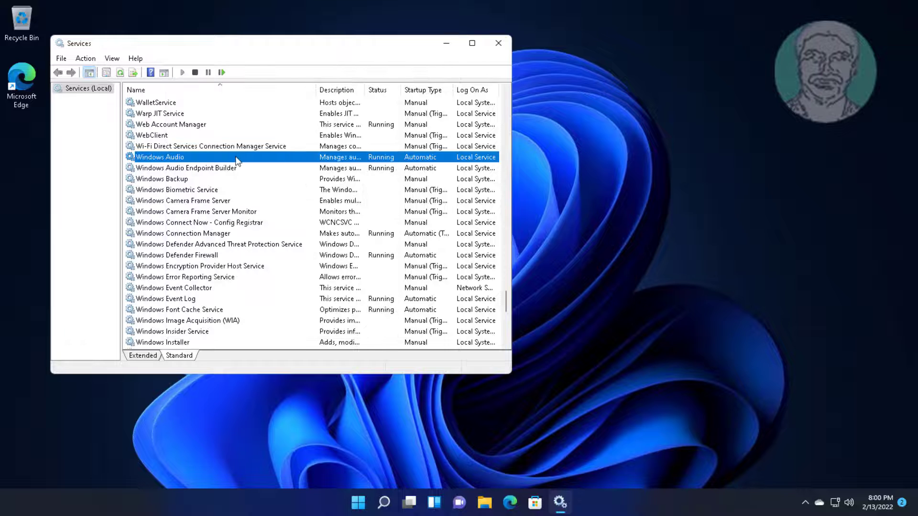
{"action": "left_click", "coordinate": [222, 72]}
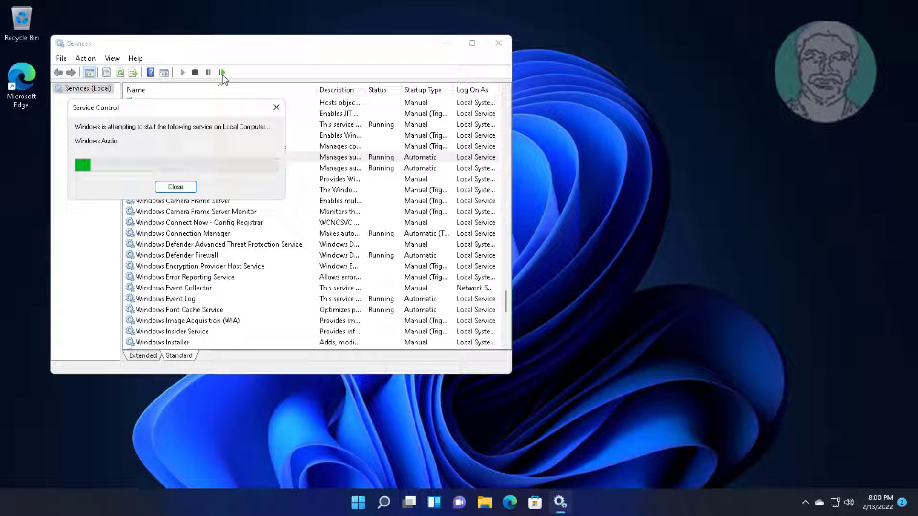
{"action": "left_click", "coordinate": [498, 43]}
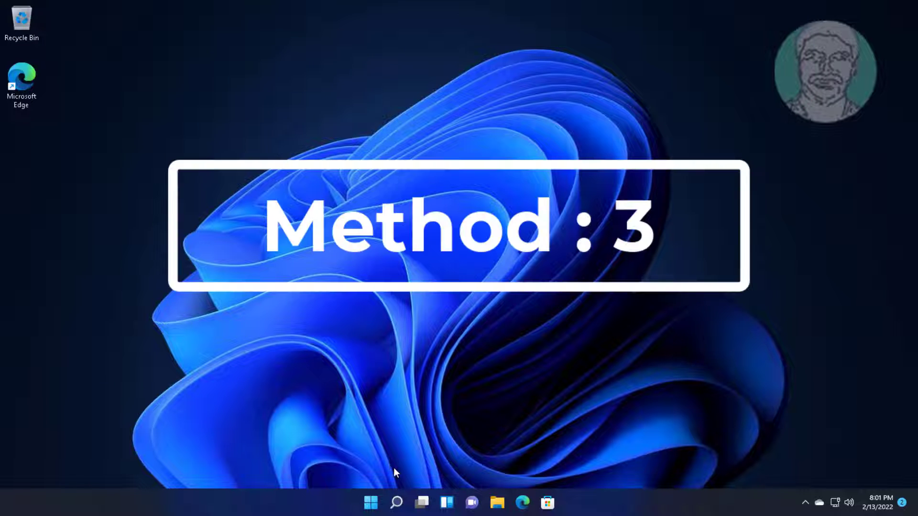
Search Windows for "device manager" and open Device Manager
{"action": "left_click", "coordinate": [396, 503]}
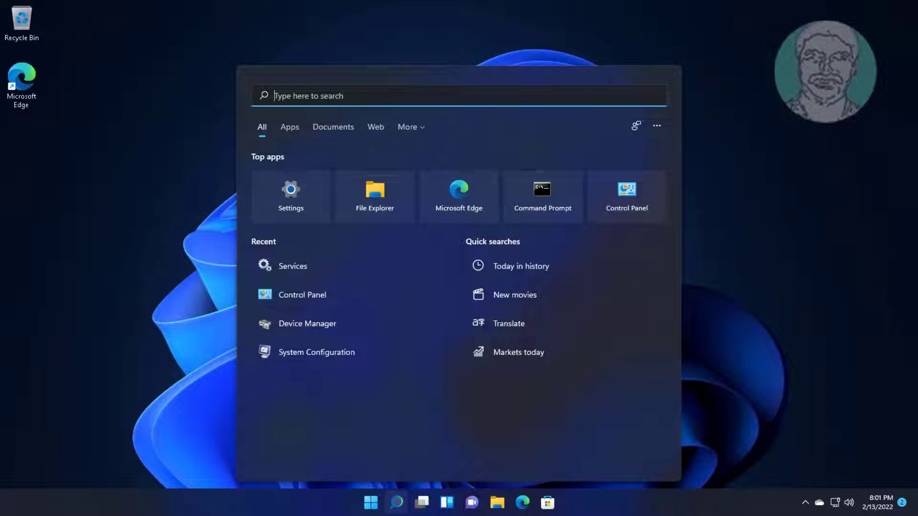
{"action": "type", "text": "device manager"}
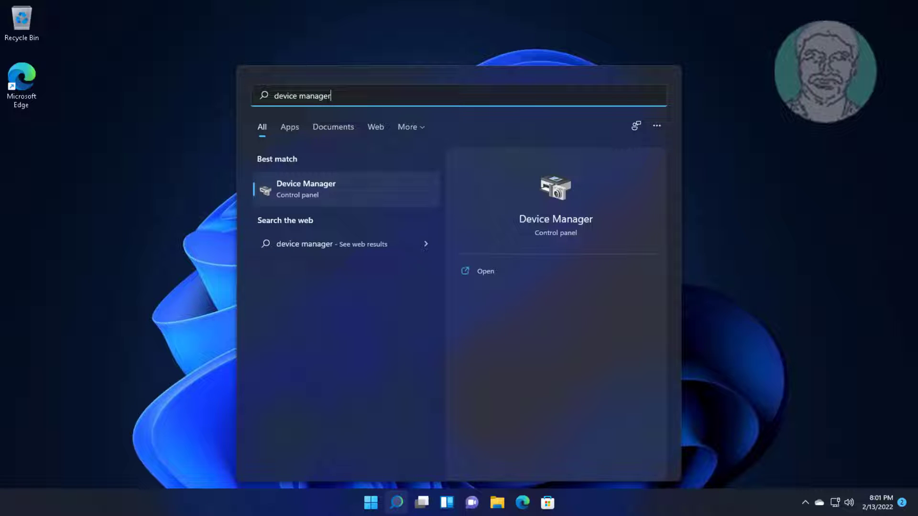
{"action": "left_click", "coordinate": [292, 187]}
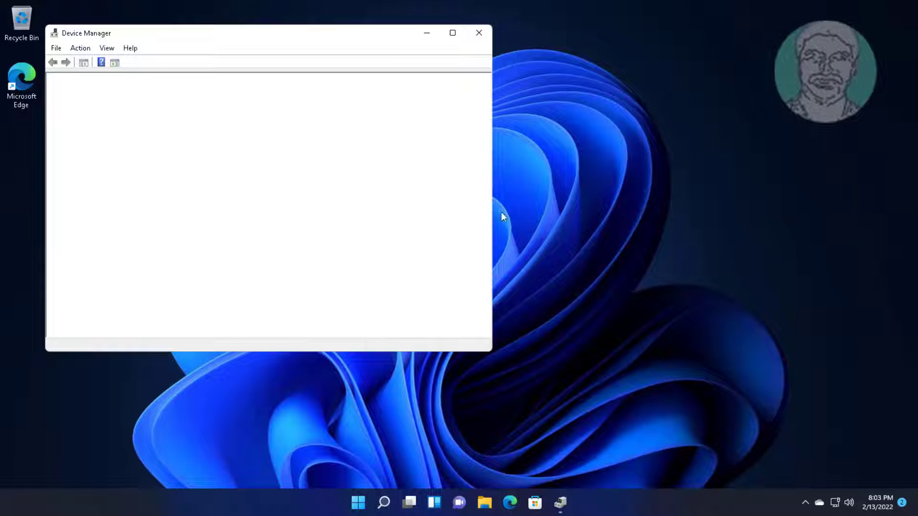
Search automatically for an updated driver for the High Definition Audio Device under Sound, video and game controllers
{"action": "left_click", "coordinate": [106, 277]}
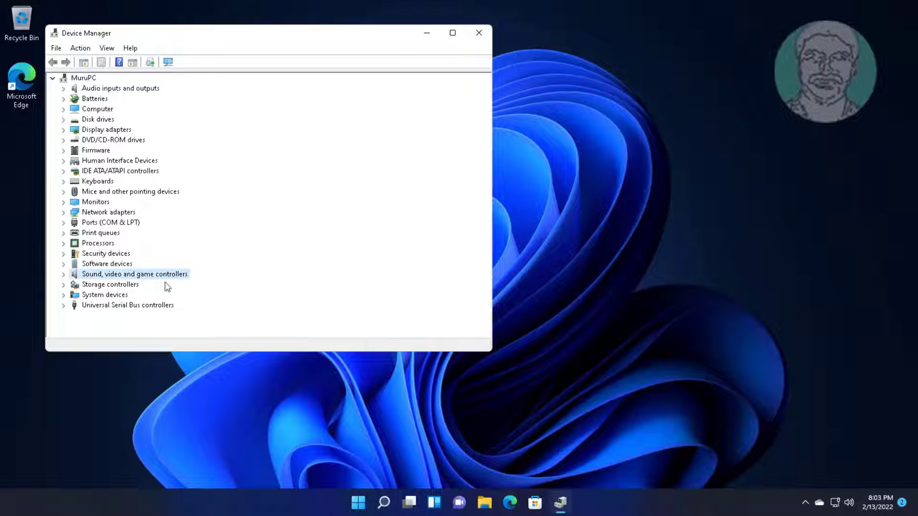
{"action": "left_click", "coordinate": [63, 276]}
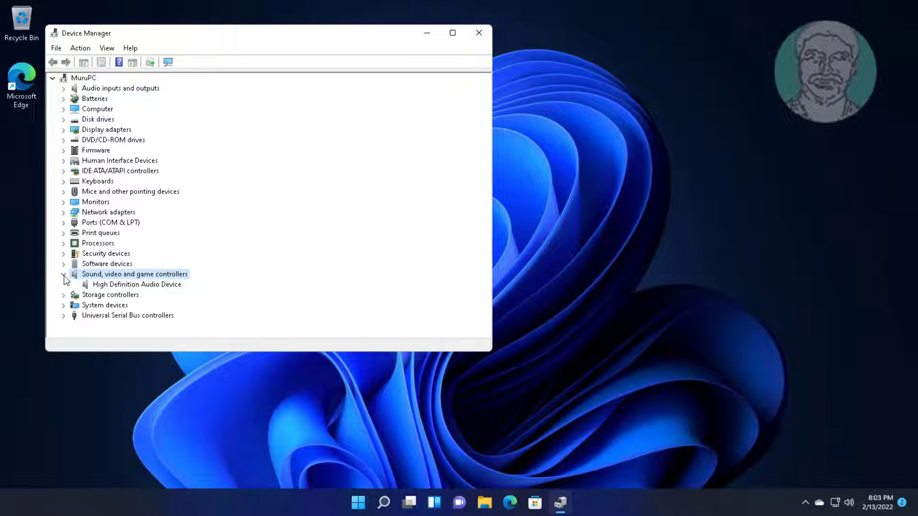
{"action": "left_click", "coordinate": [137, 285]}
{"action": "right_click", "coordinate": [166, 286]}
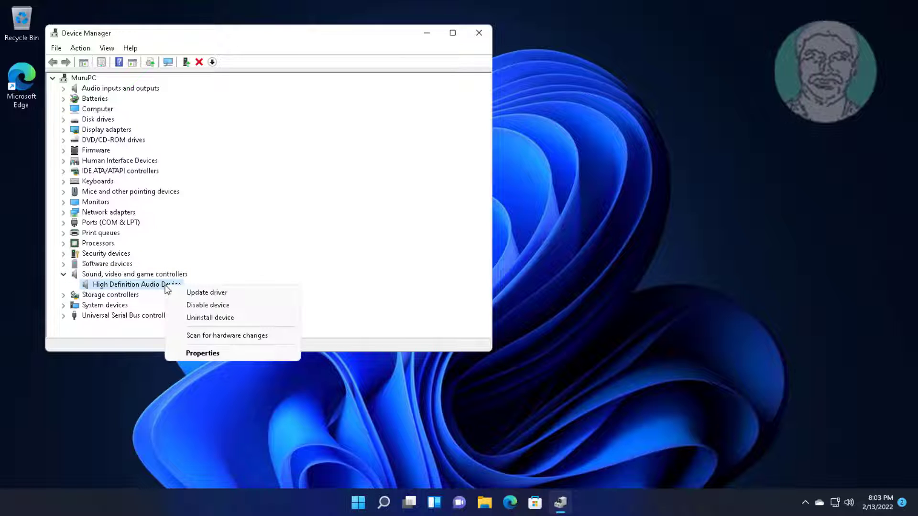
{"action": "left_click", "coordinate": [205, 292]}
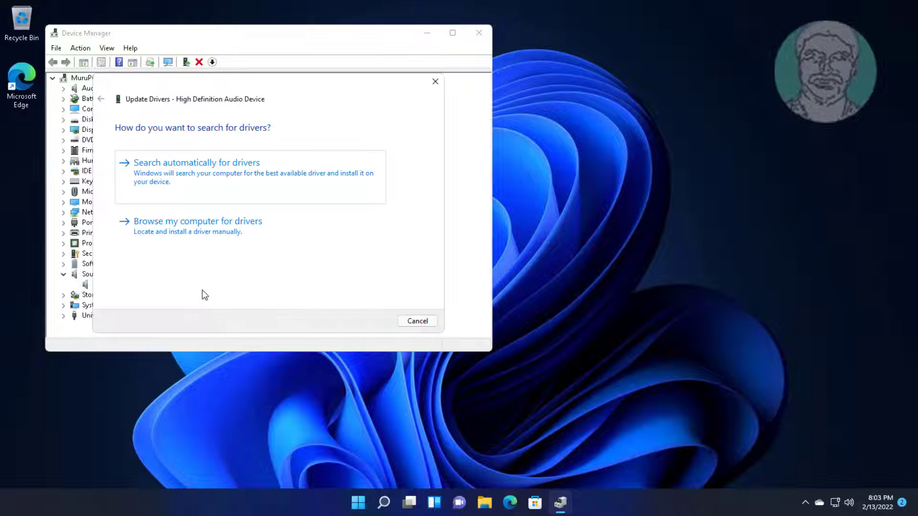
{"action": "left_click", "coordinate": [247, 165]}
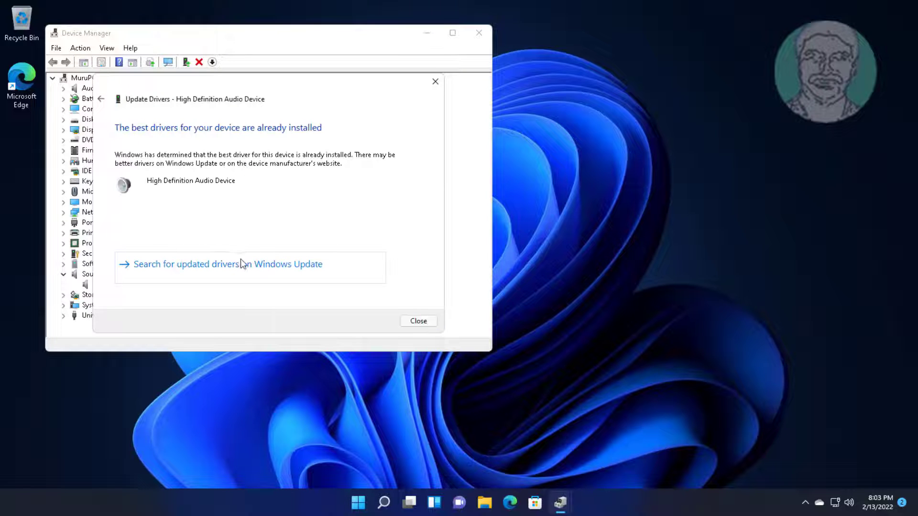
Check for updated drivers through Windows Update, then close Settings and Device Manager
{"action": "left_click", "coordinate": [240, 264]}
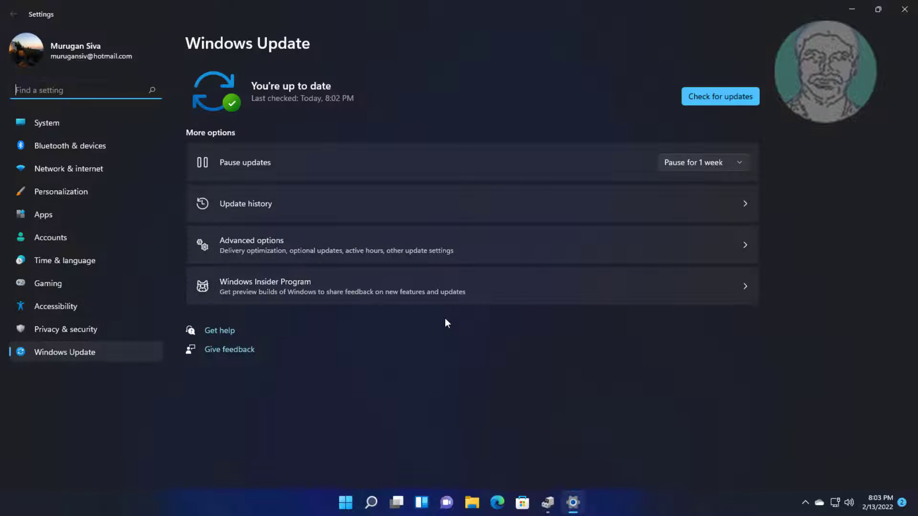
{"action": "left_click", "coordinate": [723, 98]}
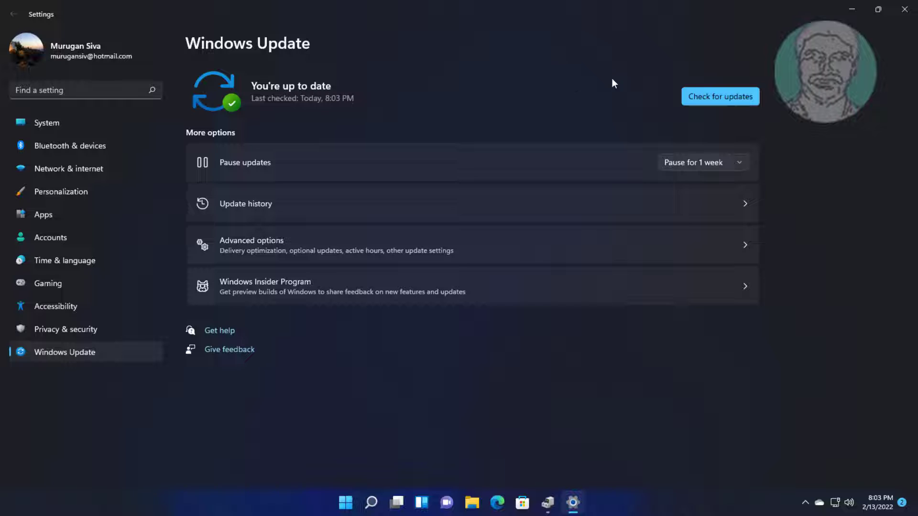
{"action": "left_click", "coordinate": [897, 12]}
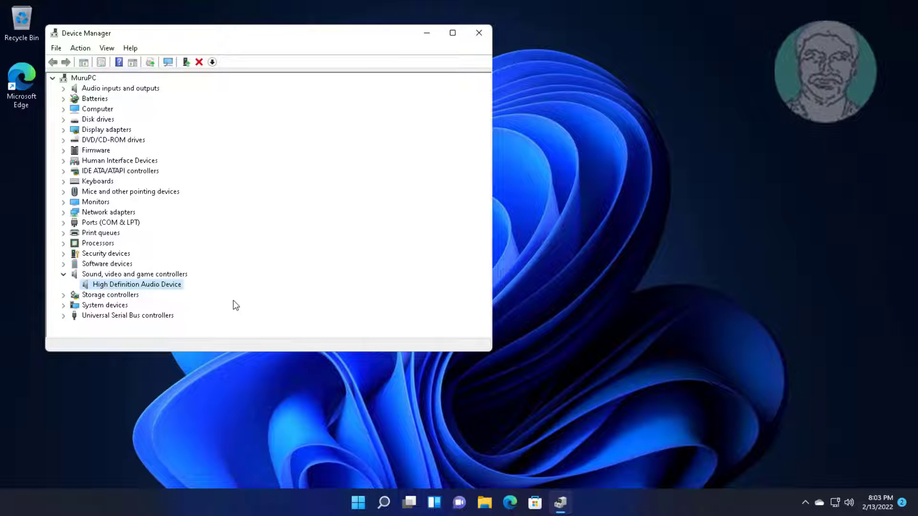
{"action": "left_click", "coordinate": [479, 33]}
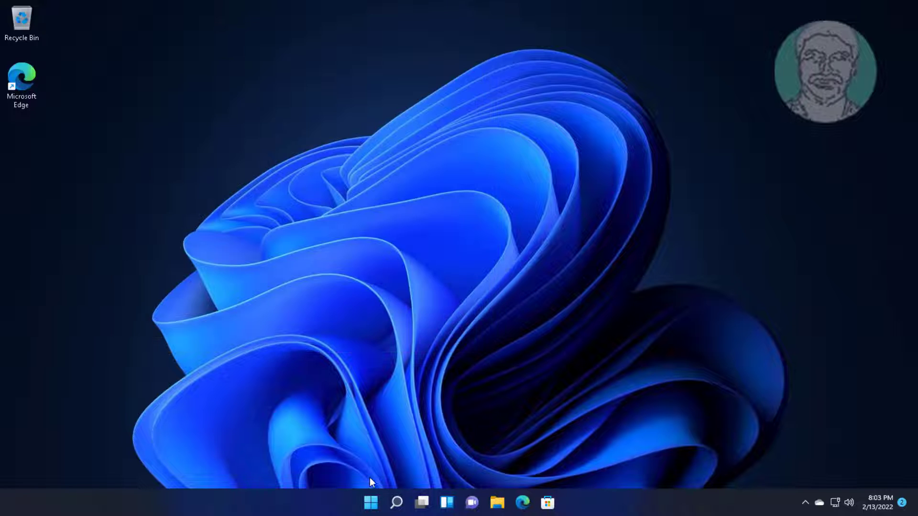
Reopen Device Manager by searching Windows for "device manager"
{"action": "left_click", "coordinate": [396, 507]}
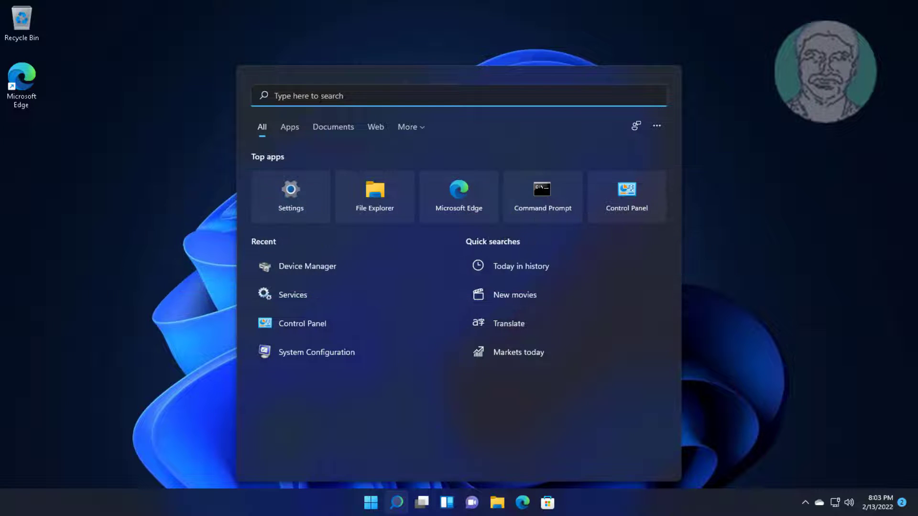
{"action": "type", "text": "devi"}
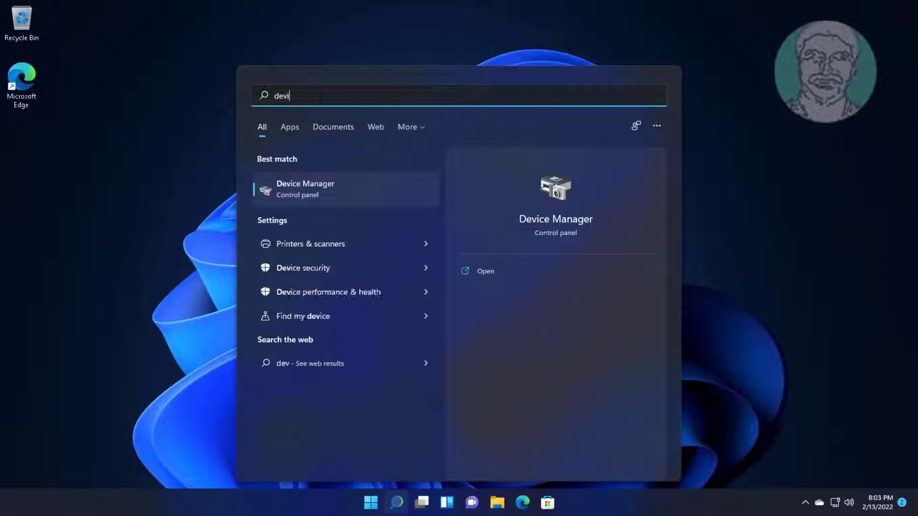
{"action": "type", "text": "ce manager"}
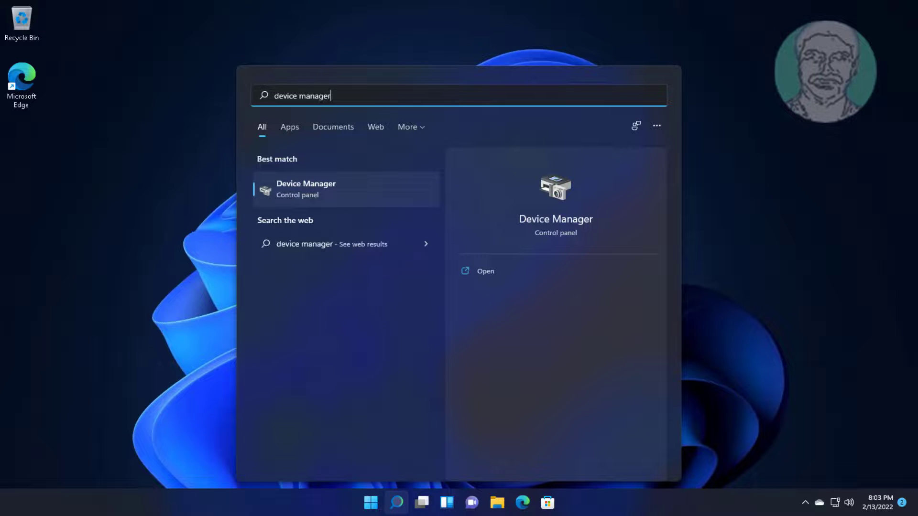
{"action": "left_click", "coordinate": [307, 190]}
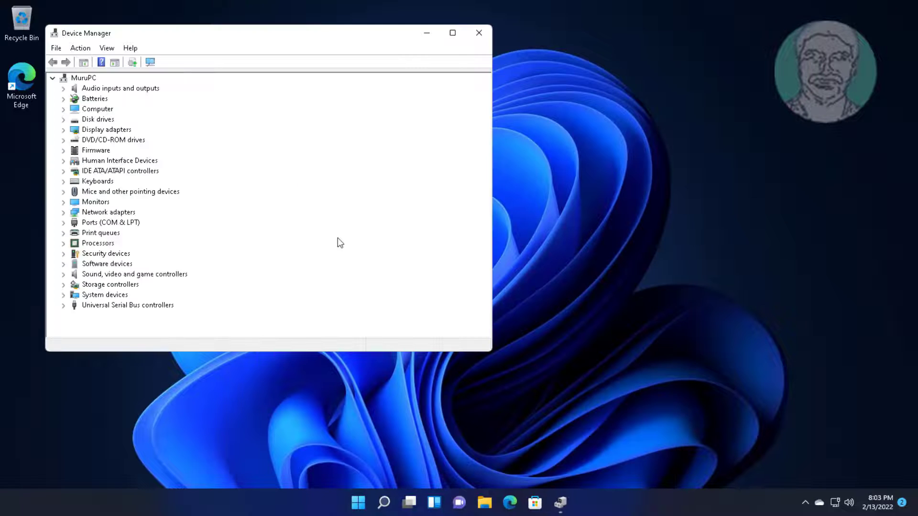
Start a manual driver update for the High Definition Audio Device under Sound, video and game controllers, choosing from the drivers available on the computer
{"action": "left_click", "coordinate": [153, 276]}
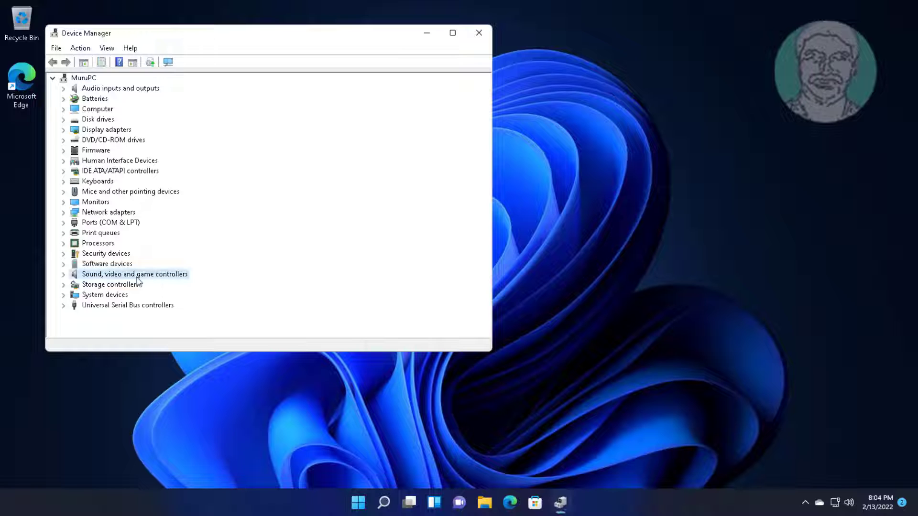
{"action": "left_click", "coordinate": [64, 274]}
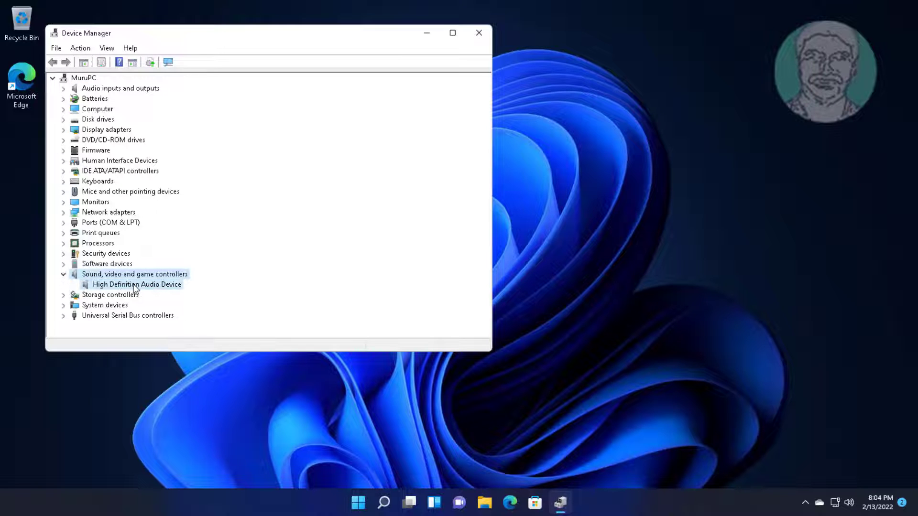
{"action": "left_click", "coordinate": [153, 285]}
{"action": "right_click", "coordinate": [164, 289]}
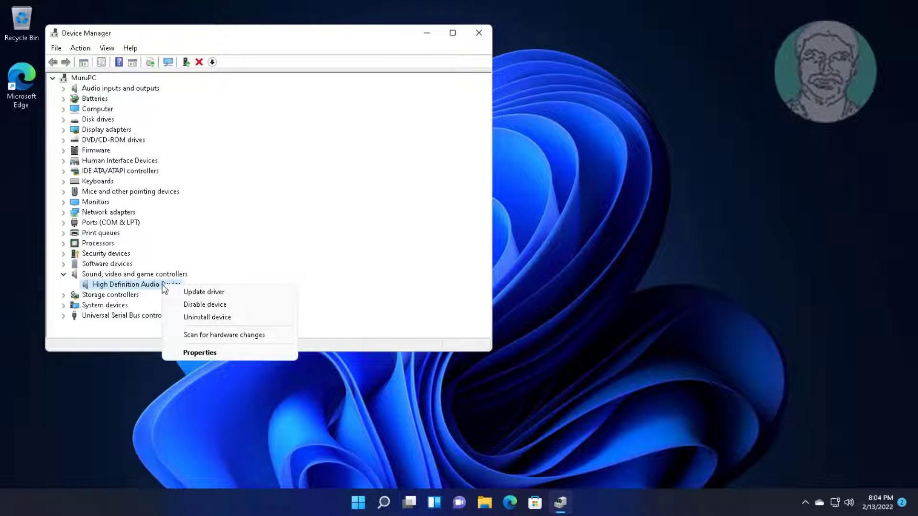
{"action": "left_click", "coordinate": [197, 290]}
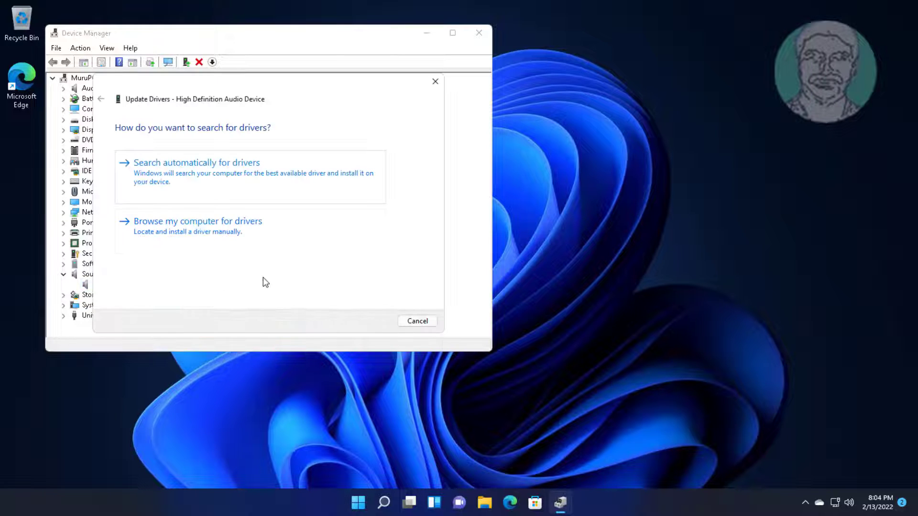
{"action": "left_click", "coordinate": [242, 234]}
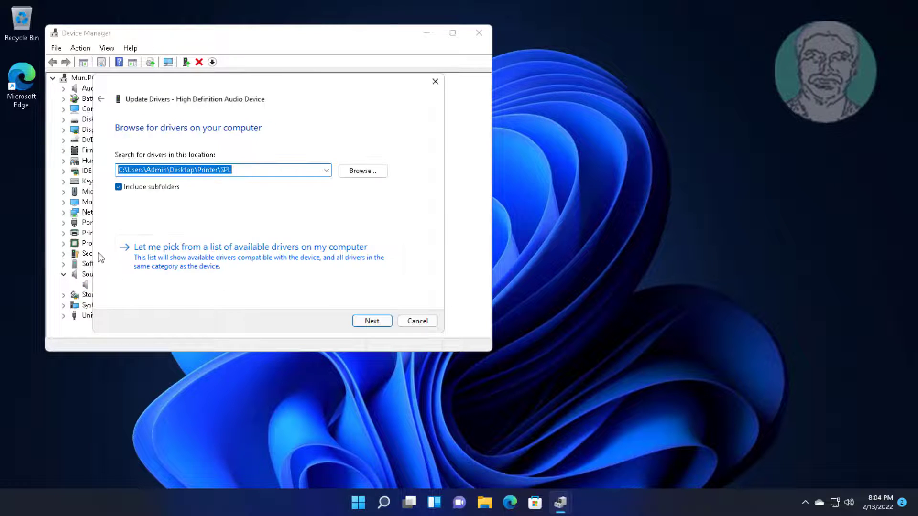
{"action": "left_click", "coordinate": [257, 249]}
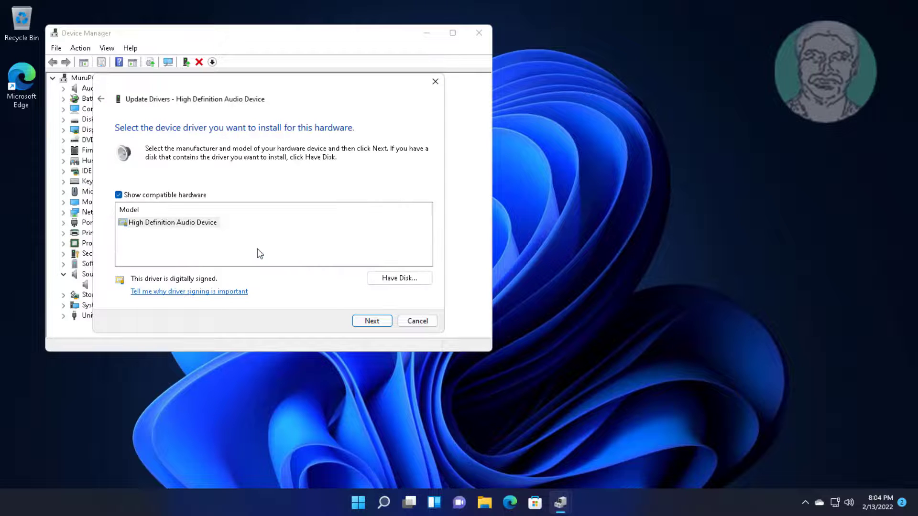
Install the compatible High Definition Audio Device driver, accepting the update driver warning, and close the wizard and Device Manager
{"action": "left_click", "coordinate": [137, 226]}
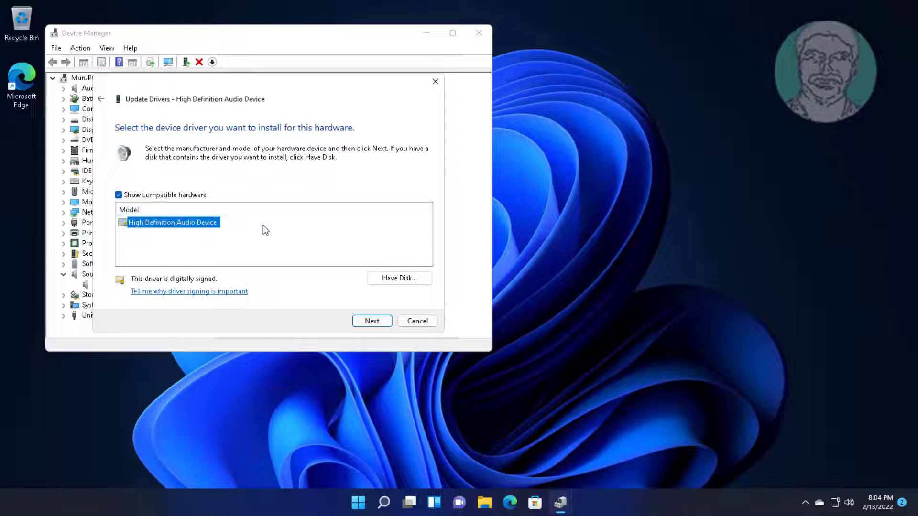
{"action": "left_click", "coordinate": [373, 321]}
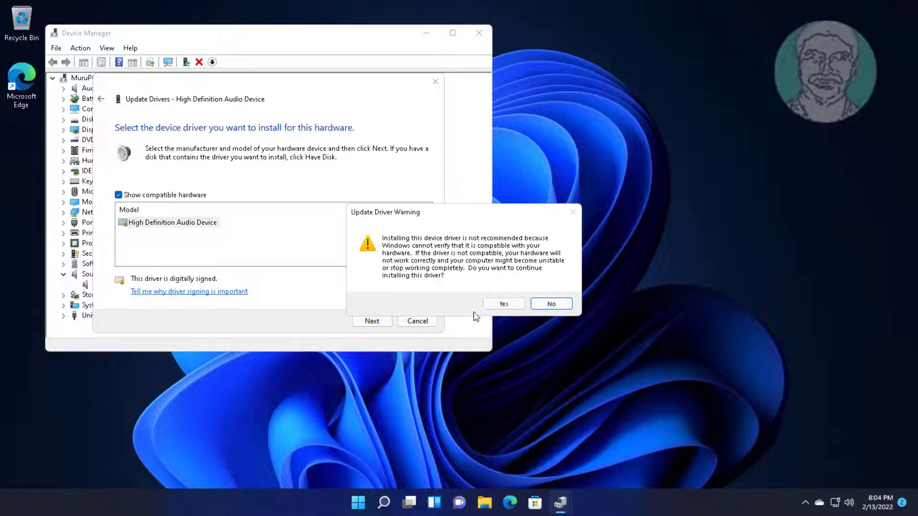
{"action": "left_click", "coordinate": [503, 304]}
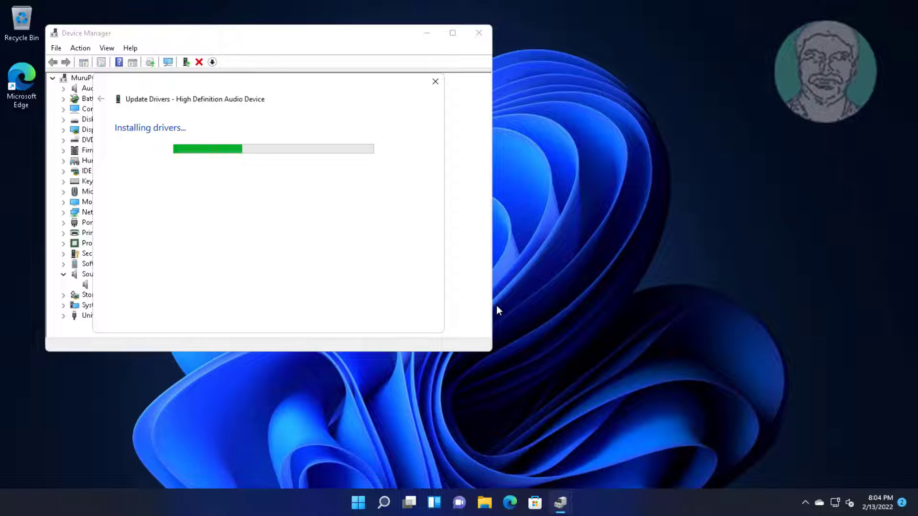
{"action": "left_click", "coordinate": [412, 321]}
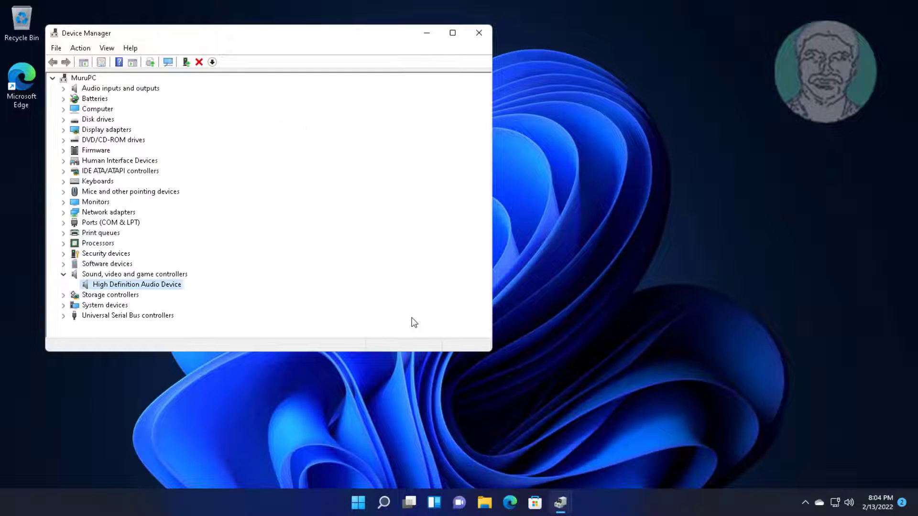
{"action": "left_click", "coordinate": [478, 35]}
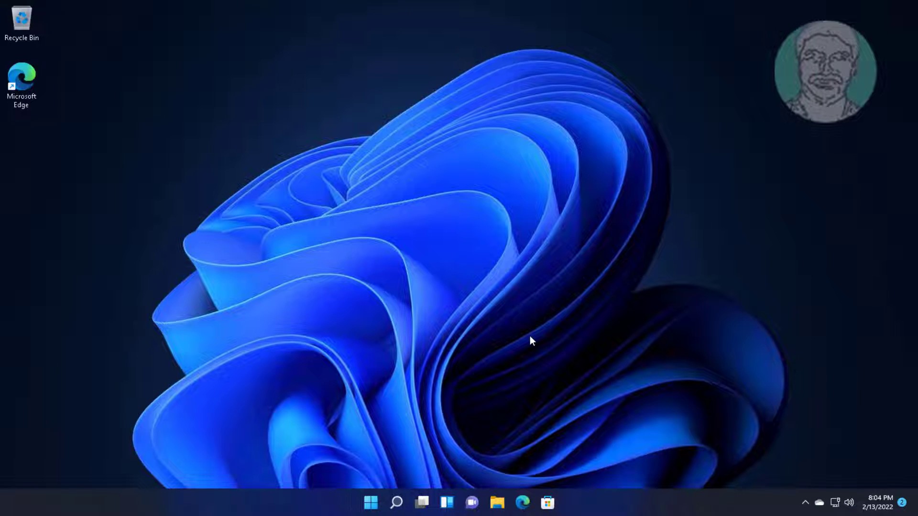
Restart the computer
{"action": "left_click", "coordinate": [371, 502]}
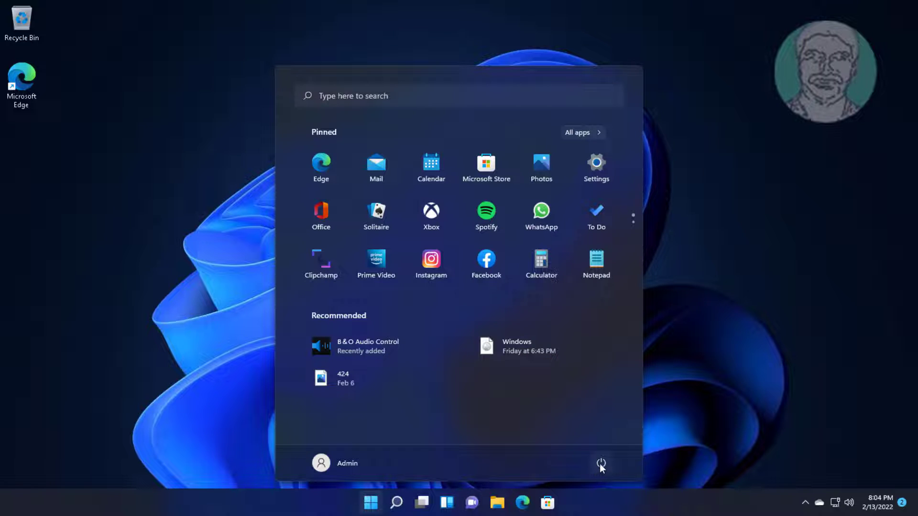
{"action": "left_click", "coordinate": [600, 463]}
{"action": "left_click", "coordinate": [604, 442]}
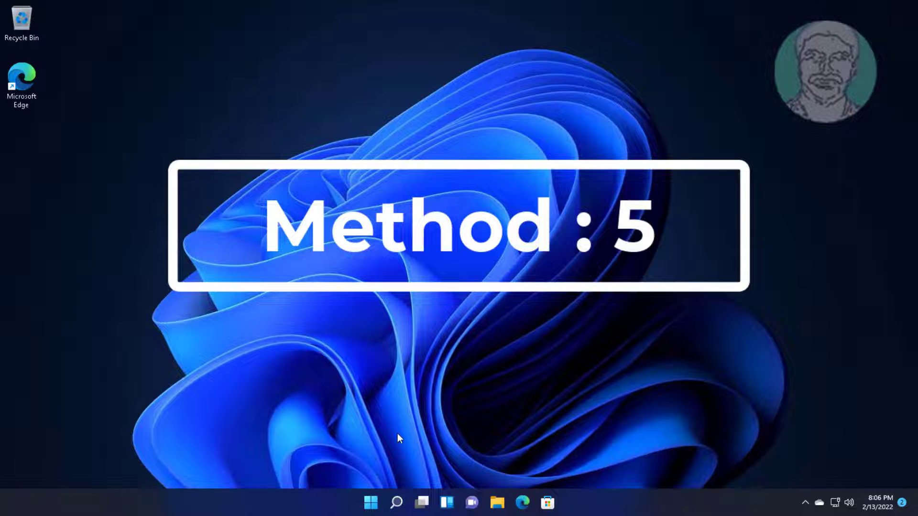
Search Windows for "device manager" and open Device Manager again
{"action": "left_click", "coordinate": [398, 499]}
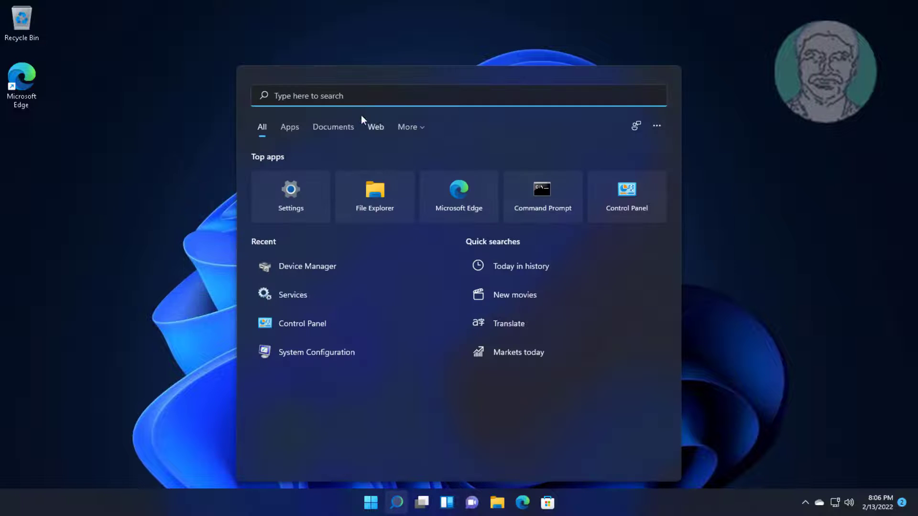
{"action": "type", "text": "device manager"}
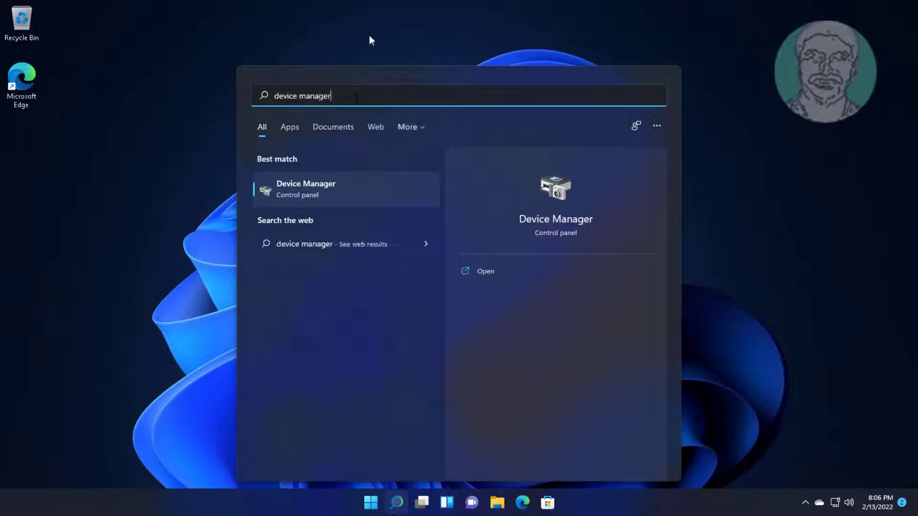
{"action": "left_click", "coordinate": [312, 186]}
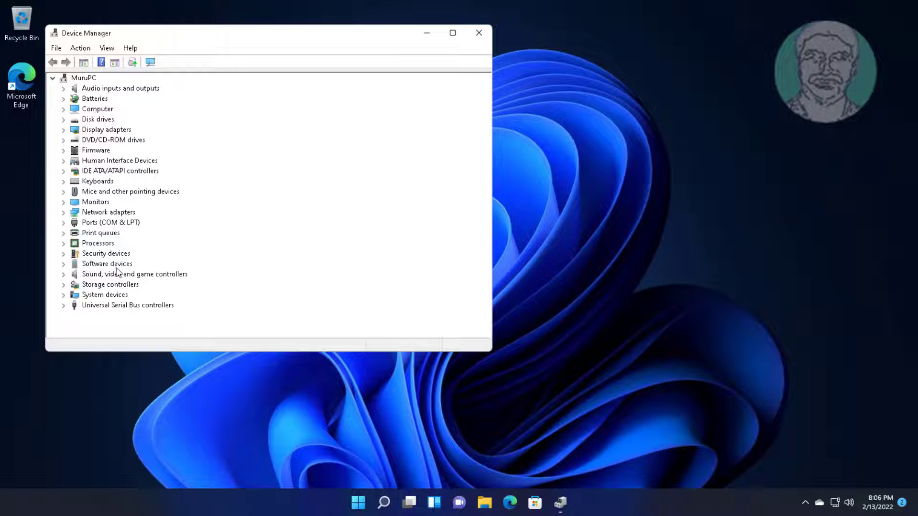
Uninstall the High Definition Audio Device under Sound, video and game controllers, confirming the removal
{"action": "left_click", "coordinate": [148, 276]}
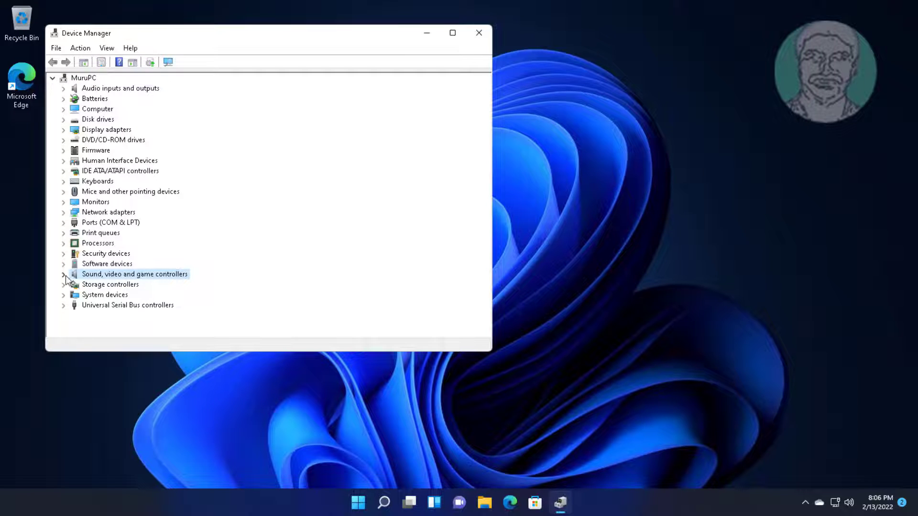
{"action": "left_click", "coordinate": [64, 274]}
{"action": "left_click", "coordinate": [165, 285]}
{"action": "right_click", "coordinate": [169, 286]}
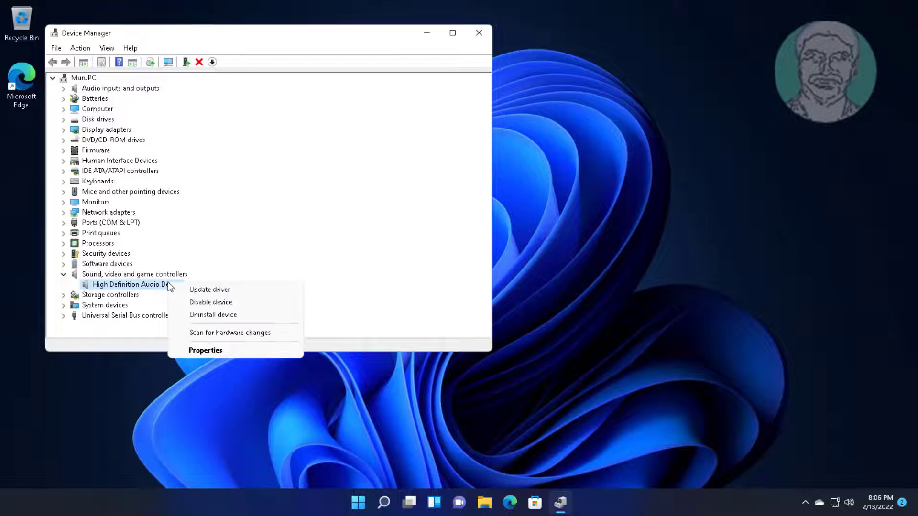
{"action": "left_click", "coordinate": [212, 314]}
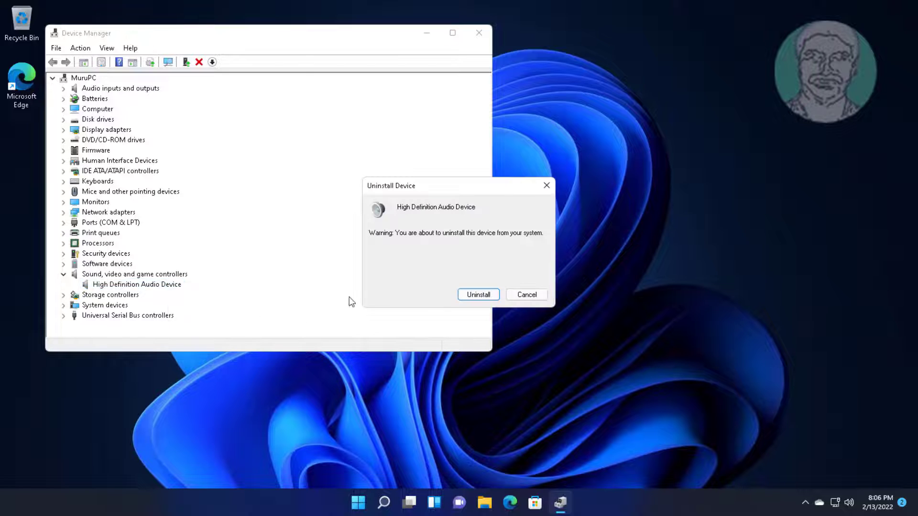
{"action": "left_click", "coordinate": [478, 294]}
{"action": "left_click", "coordinate": [502, 256]}
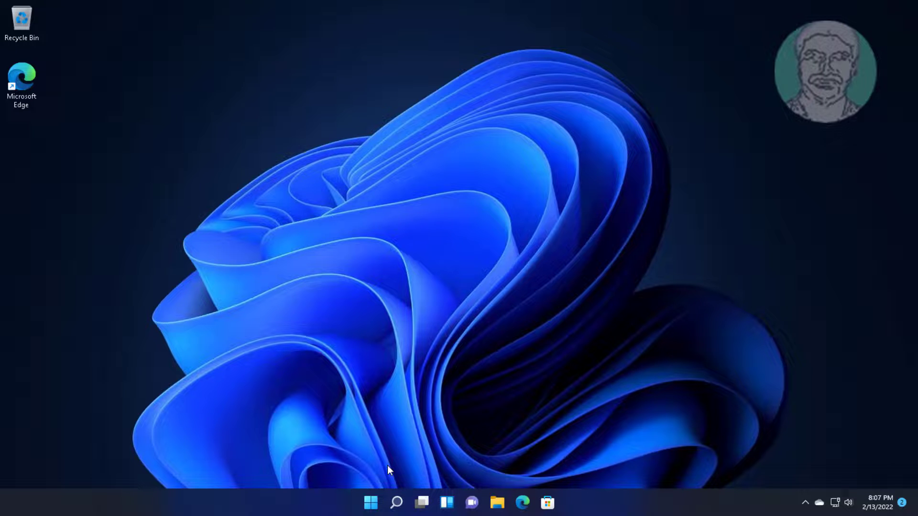
Open Windows Settings and run the Playing Audio troubleshooter from the other troubleshooters in the System settings
{"action": "left_click", "coordinate": [372, 503]}
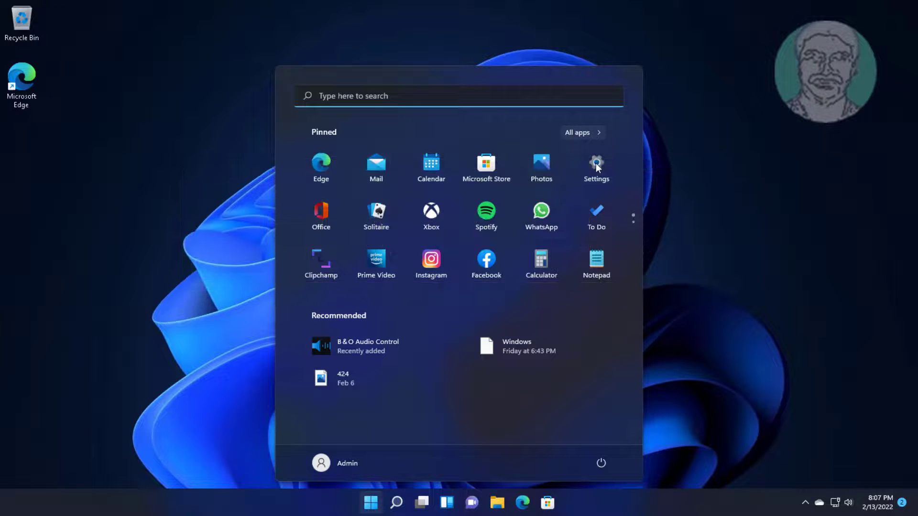
{"action": "left_click", "coordinate": [597, 164]}
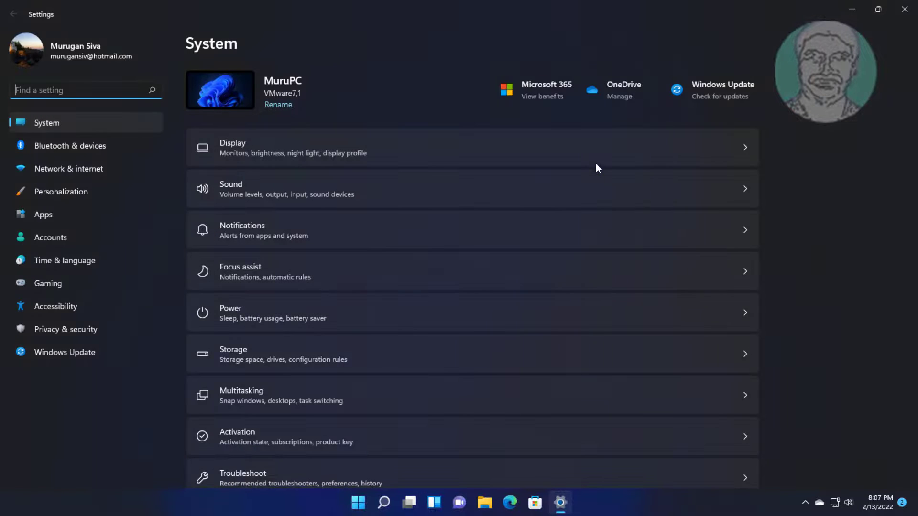
{"action": "scroll", "coordinate": [361, 464], "scroll_direction": "down", "scroll_amount": 5}
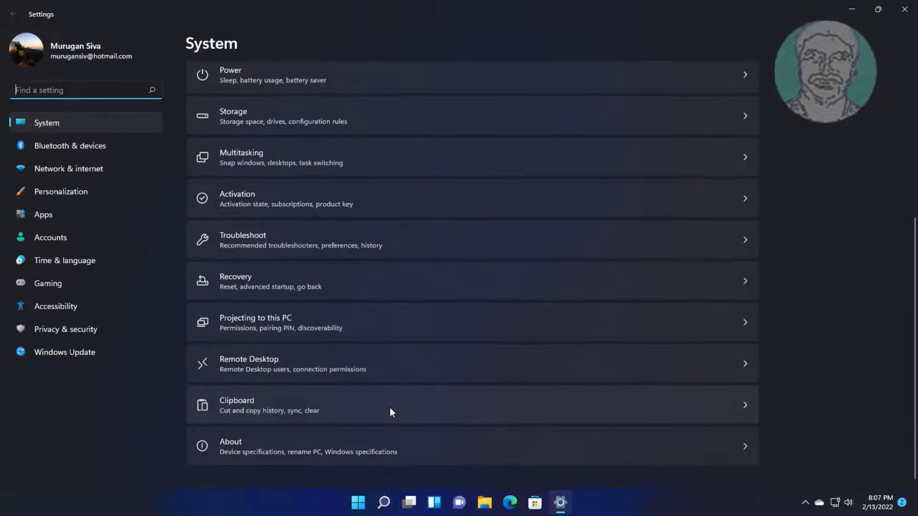
{"action": "left_click", "coordinate": [288, 248]}
{"action": "left_click", "coordinate": [283, 187]}
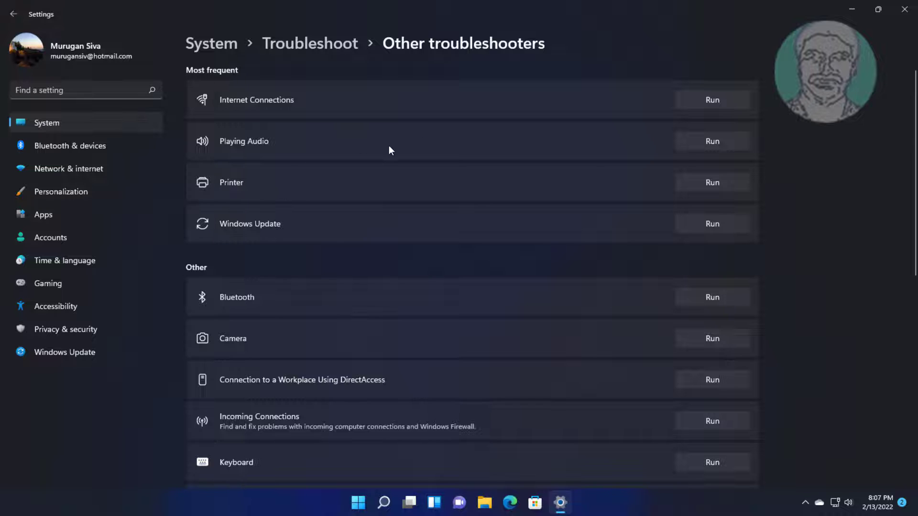
{"action": "left_click", "coordinate": [739, 142]}
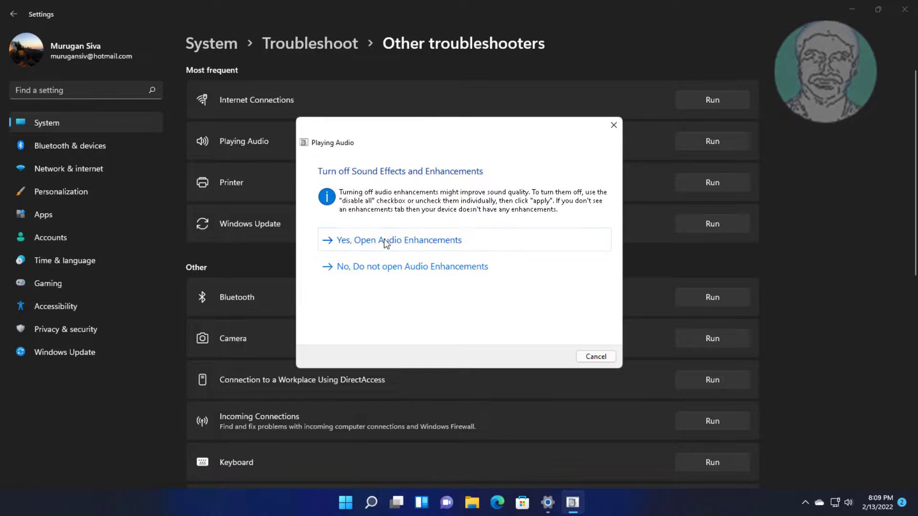
Open the audio enhancements from the troubleshooter, disable all enhancements for the speakers, and close the troubleshooter and Settings
{"action": "left_click", "coordinate": [384, 240]}
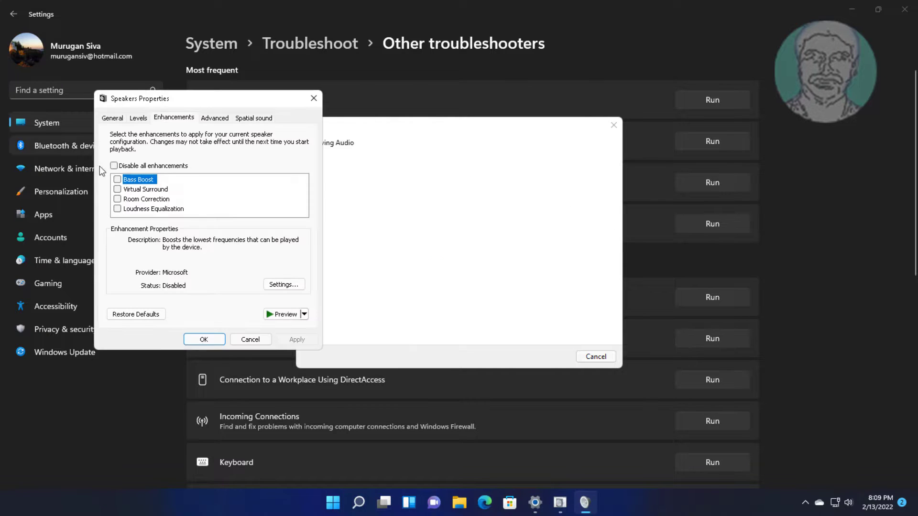
{"action": "left_click", "coordinate": [114, 165]}
{"action": "left_click", "coordinate": [219, 339]}
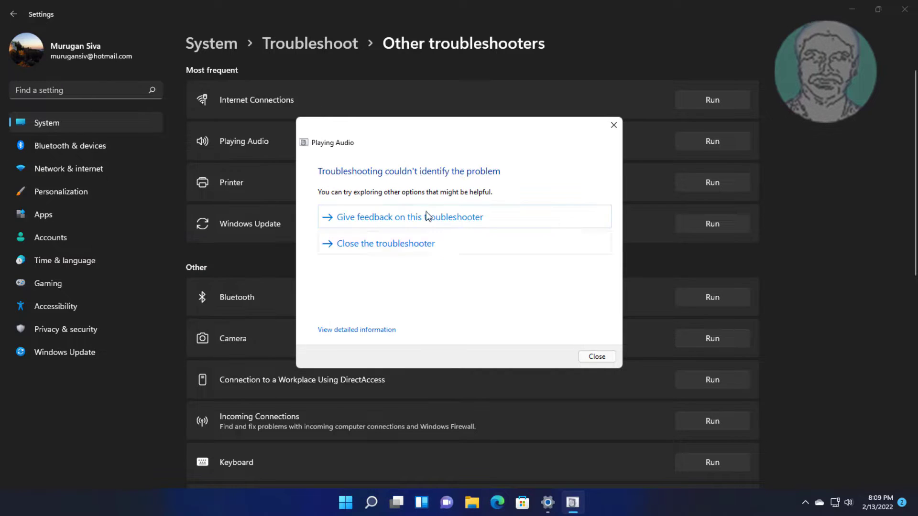
{"action": "left_click", "coordinate": [597, 357]}
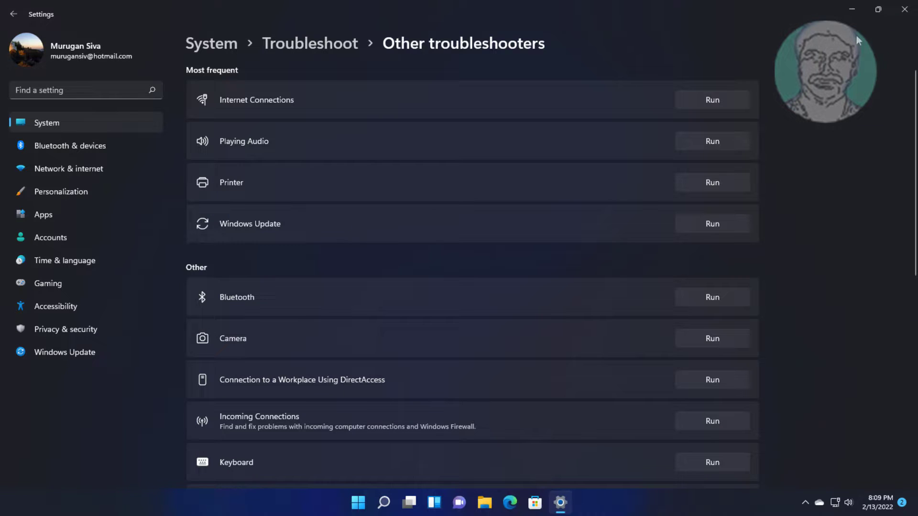
{"action": "left_click", "coordinate": [910, 17]}
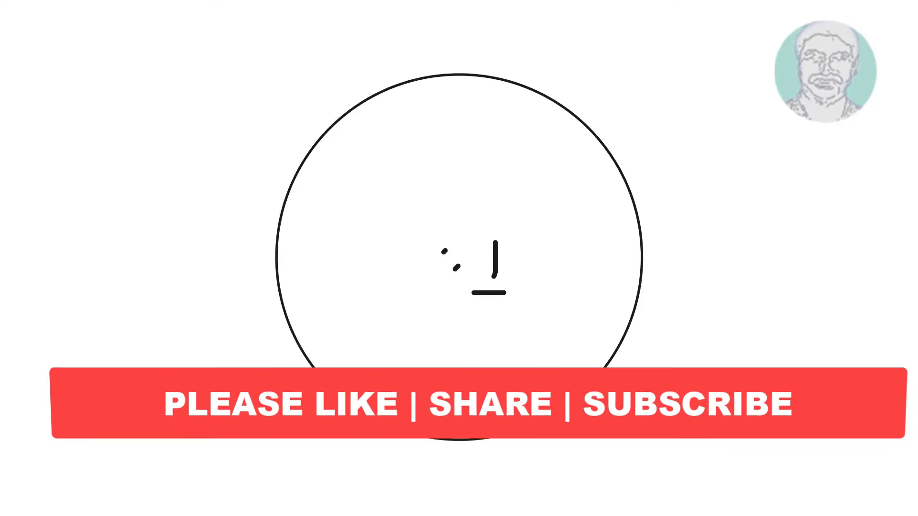